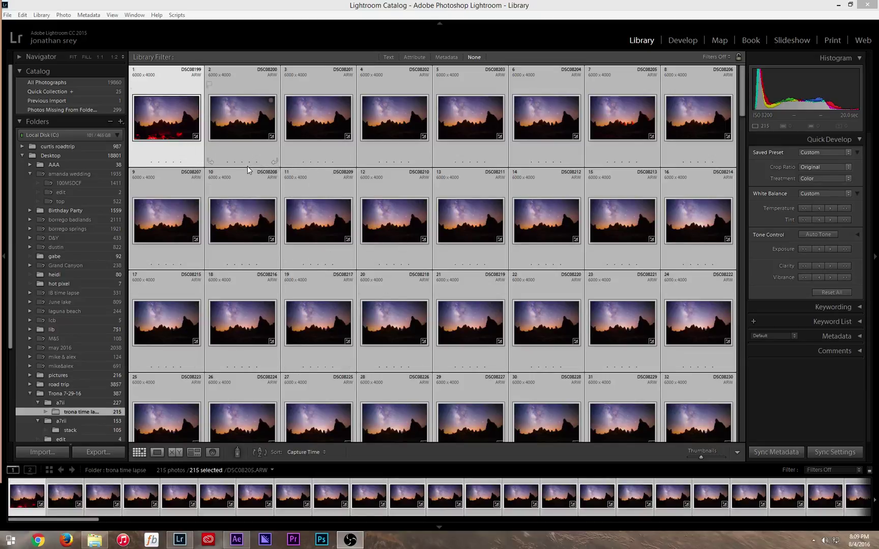
Step: Open Lightroom's export settings for the 215 selected photos, keeping the Aug 2016 destination folder
{"action": "right_click", "coordinate": [176, 119]}
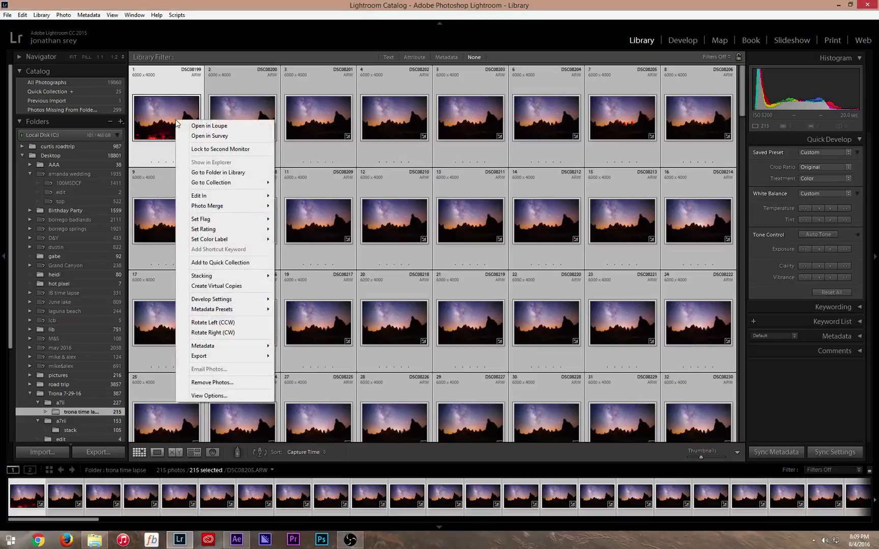
{"action": "mouse_move", "coordinate": [268, 355]}
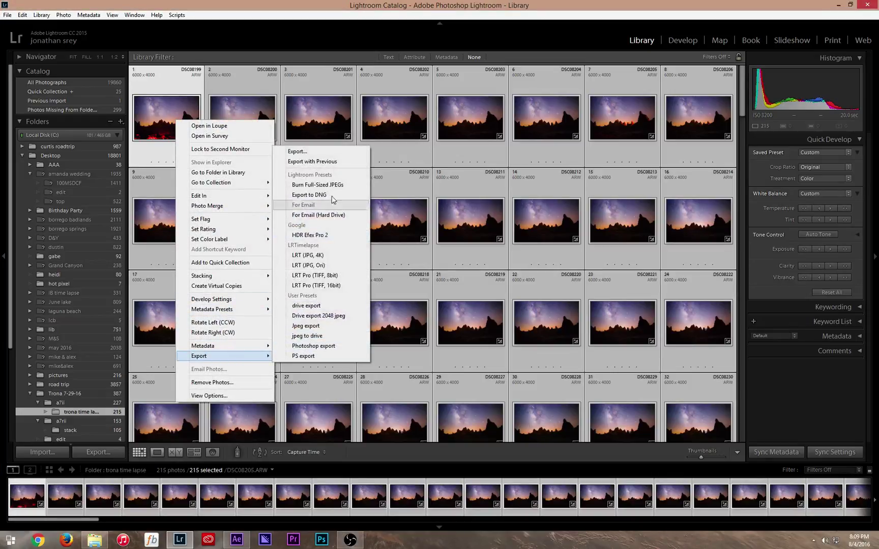
{"action": "left_click", "coordinate": [314, 152]}
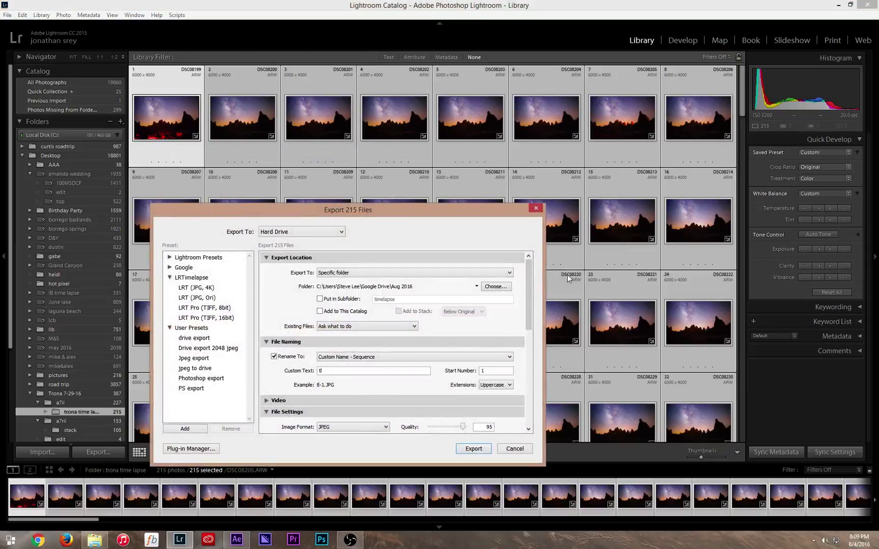
{"action": "left_click", "coordinate": [496, 287]}
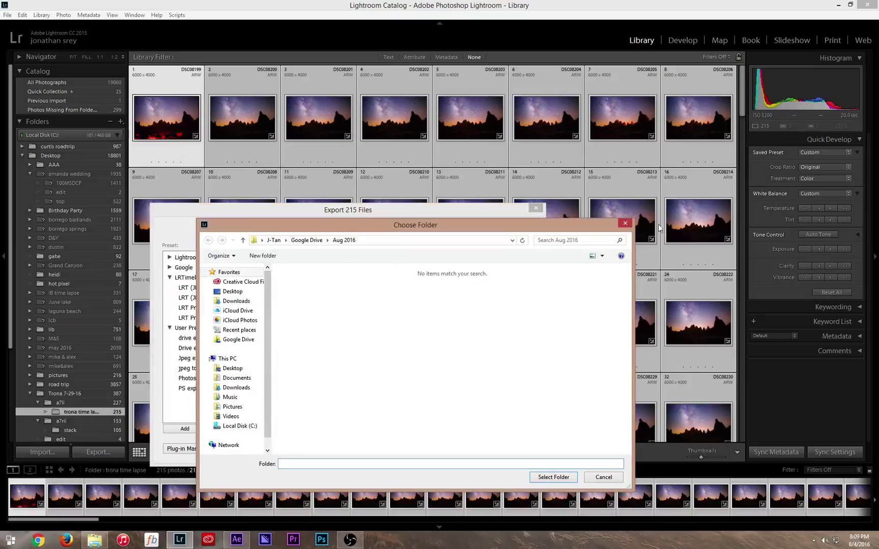
{"action": "left_click", "coordinate": [625, 223]}
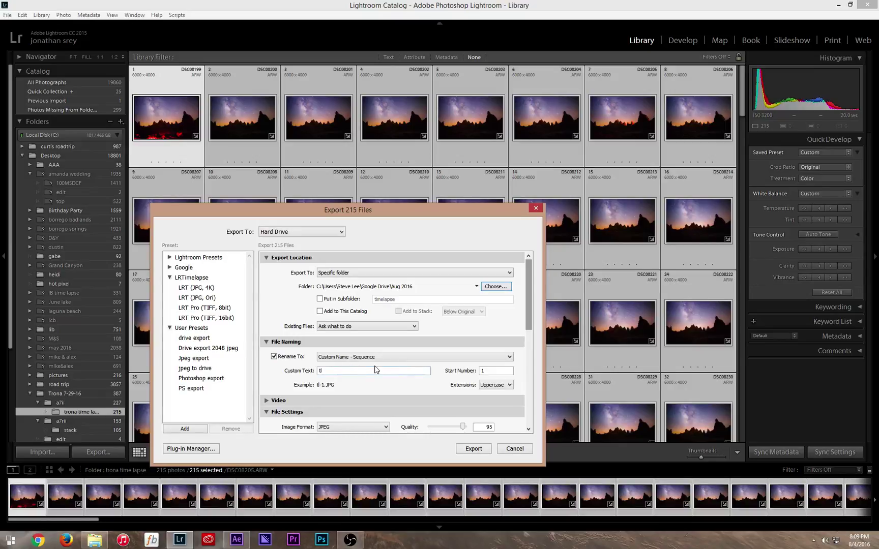
Step: Replace the custom file-name text 'tl' with 'time' and review the resize settings
{"action": "double_click", "coordinate": [328, 372]}
{"action": "type", "text": "time"}
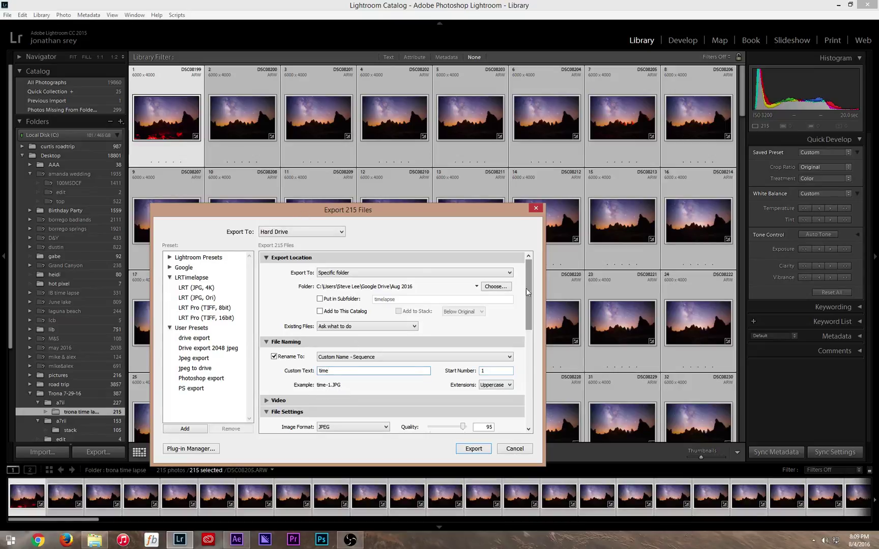
{"action": "left_click_drag", "start_coordinate": [527, 324], "coordinate": [527, 401]}
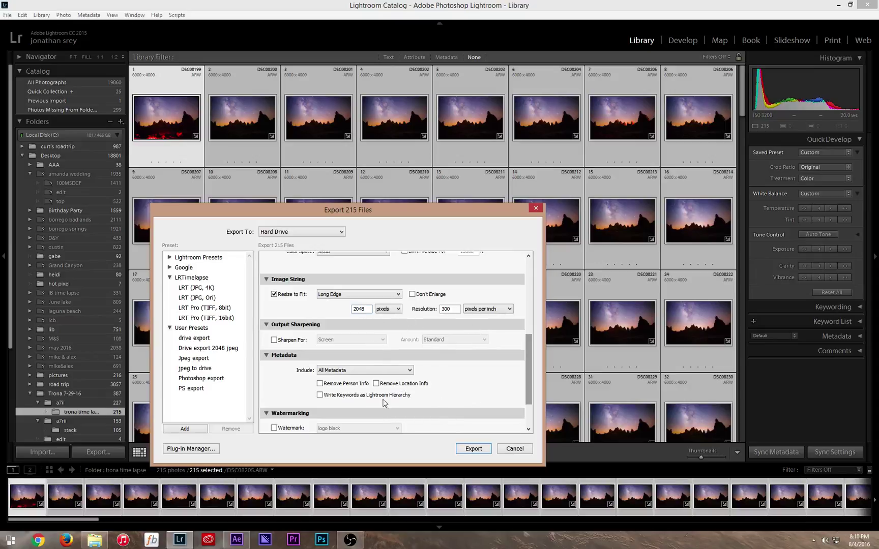
Step: Dismiss the Export 215 Files dialog without exporting, back to the Library grid
{"action": "left_click", "coordinate": [535, 208]}
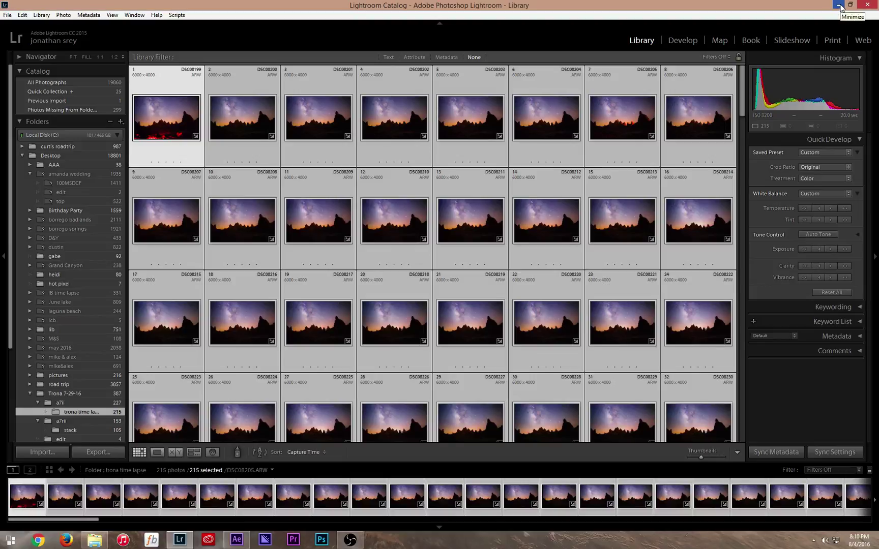
Step: Switch from Lightroom to After Effects and start an import from the Desktop
{"action": "left_click", "coordinate": [838, 5]}
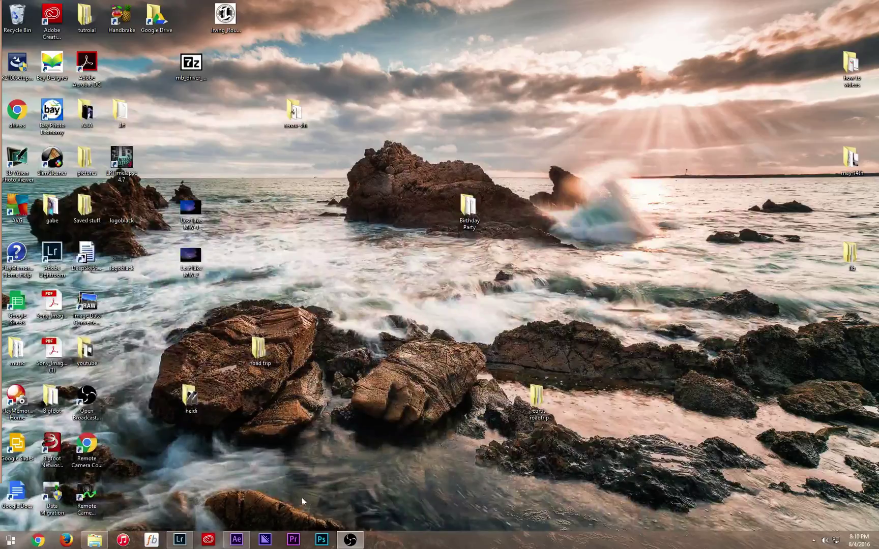
{"action": "left_click", "coordinate": [236, 539]}
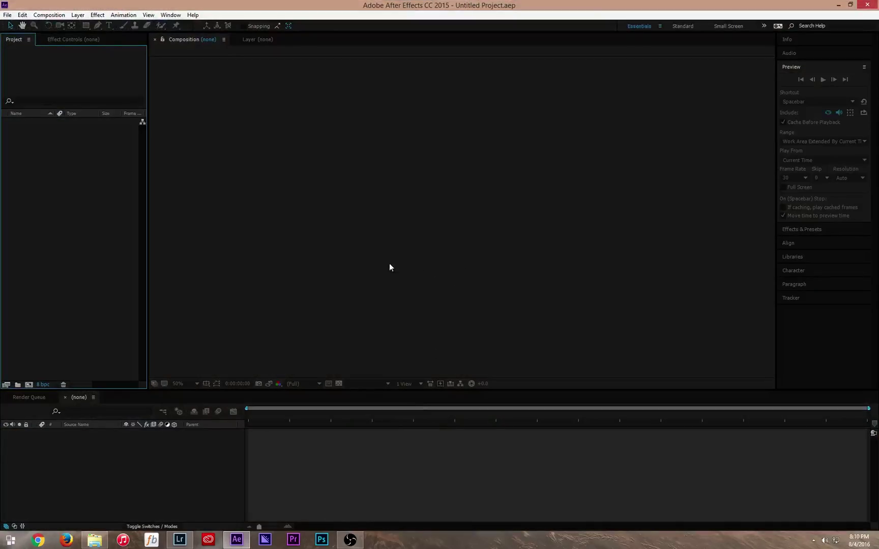
{"action": "double_click", "coordinate": [74, 204]}
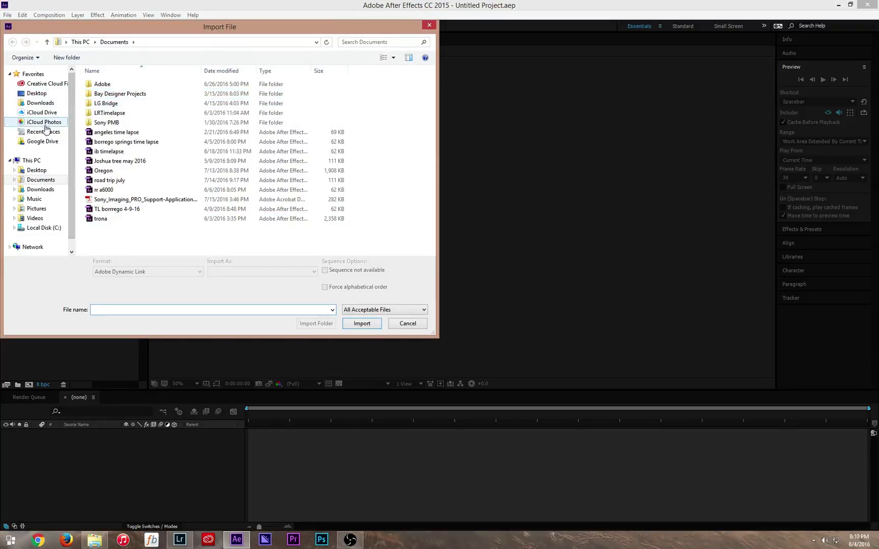
{"action": "left_click", "coordinate": [41, 94]}
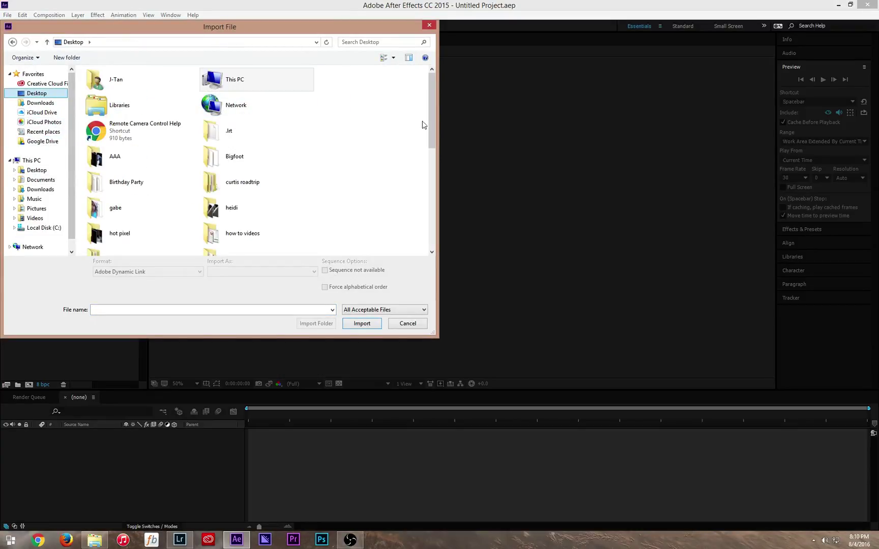
{"action": "left_click_drag", "start_coordinate": [432, 122], "coordinate": [426, 174]}
Step: Browse to Trona 7-29-16 › a7ii › timelapse and import trona tl-1 as a JPEG sequence
{"action": "double_click", "coordinate": [247, 189]}
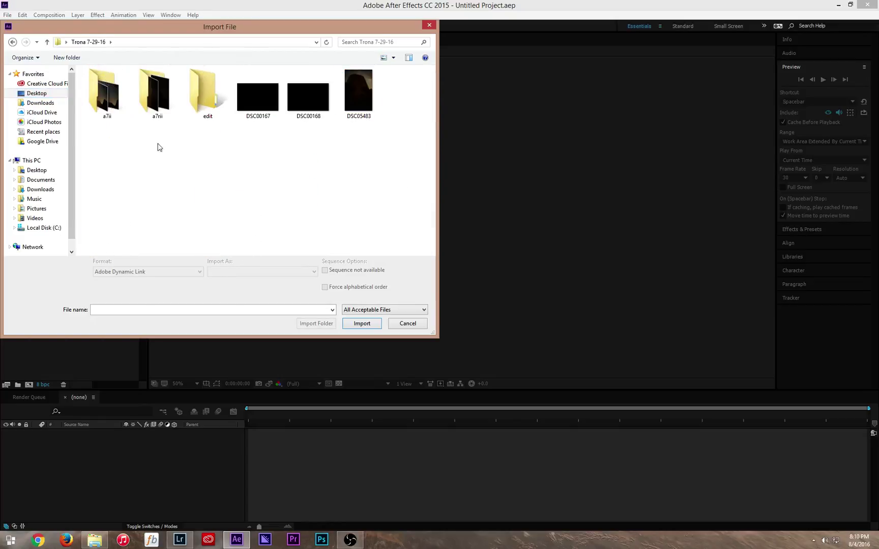
{"action": "double_click", "coordinate": [107, 105]}
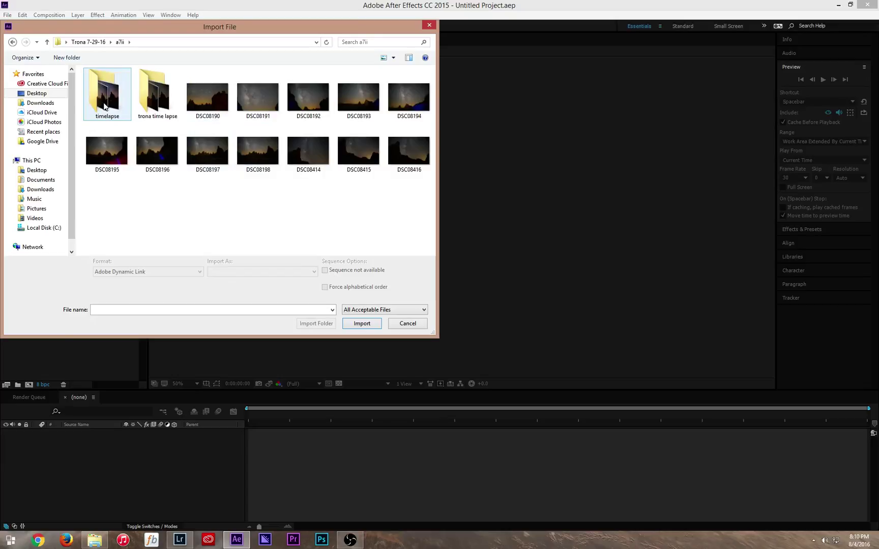
{"action": "double_click", "coordinate": [109, 106]}
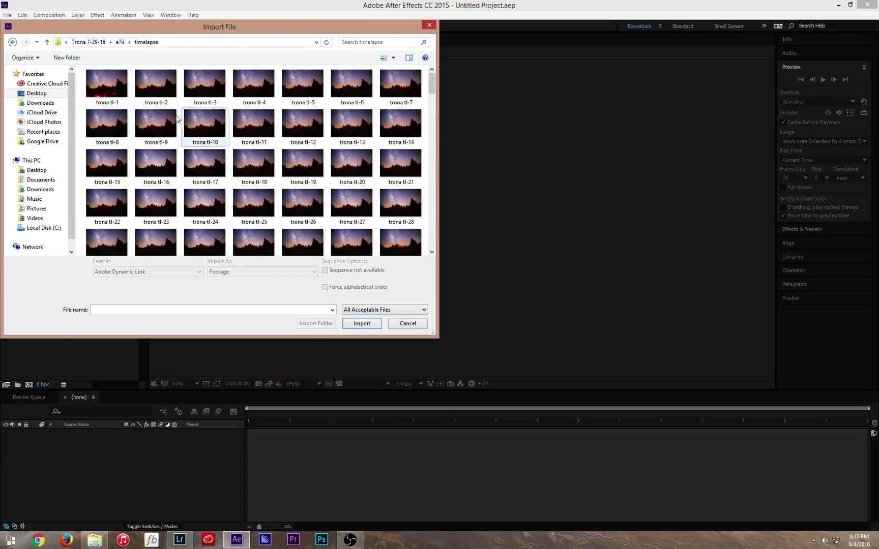
{"action": "left_click", "coordinate": [109, 88]}
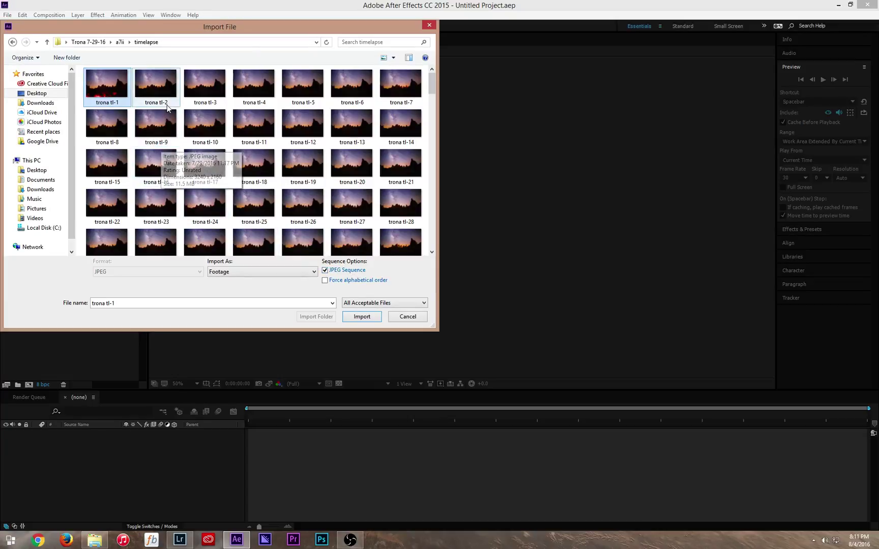
{"action": "double_click", "coordinate": [107, 85]}
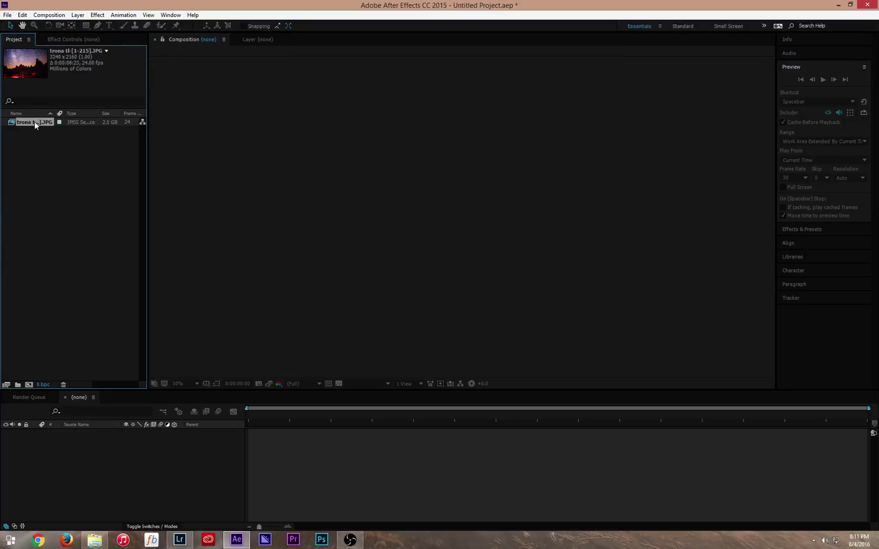
Step: Drag the trona tl JPEG sequence onto Create New Composition to build the trona tl- comp
{"action": "left_click_drag", "start_coordinate": [35, 122], "coordinate": [35, 326]}
{"action": "left_click_drag", "start_coordinate": [35, 371], "coordinate": [29, 386]}
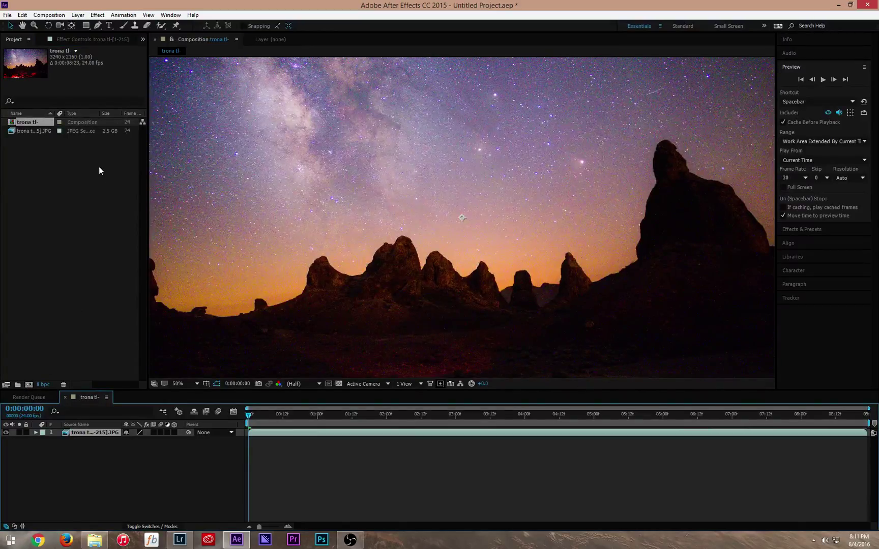
Step: Set the trona tl- composition to the HDTV 1080 24 preset (1920 x 1080, 24 fps)
{"action": "right_click", "coordinate": [76, 122]}
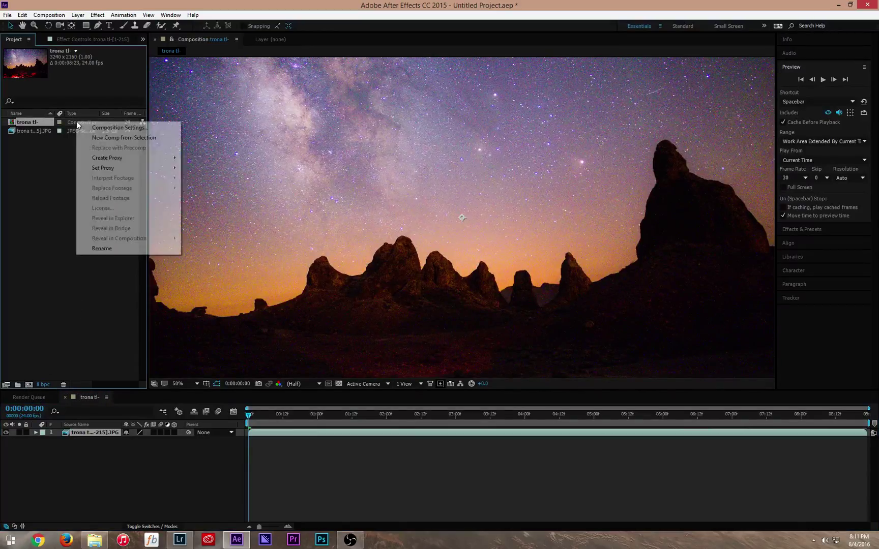
{"action": "left_click", "coordinate": [100, 128]}
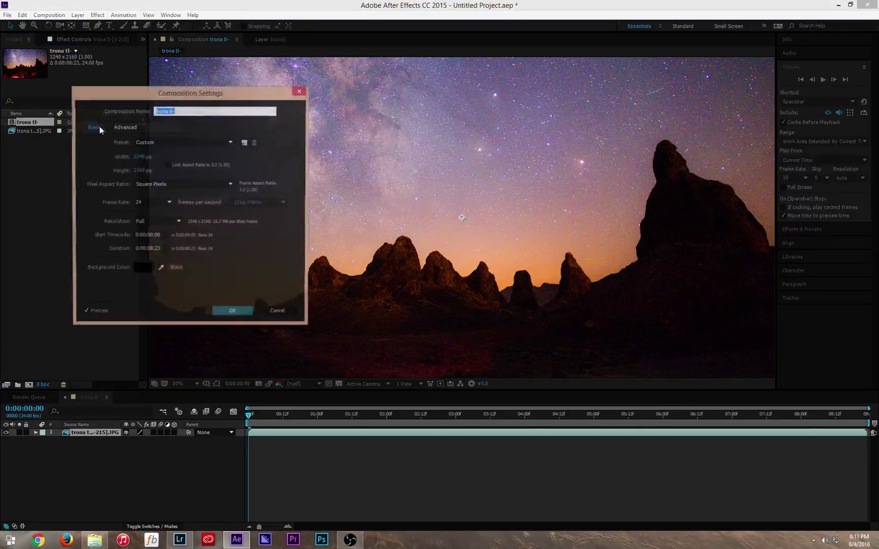
{"action": "left_click", "coordinate": [184, 143]}
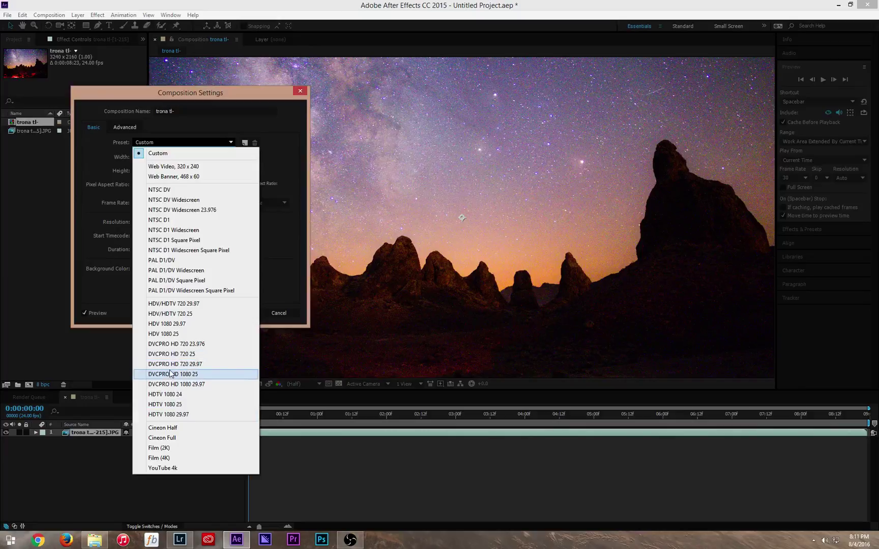
{"action": "left_click", "coordinate": [24, 316]}
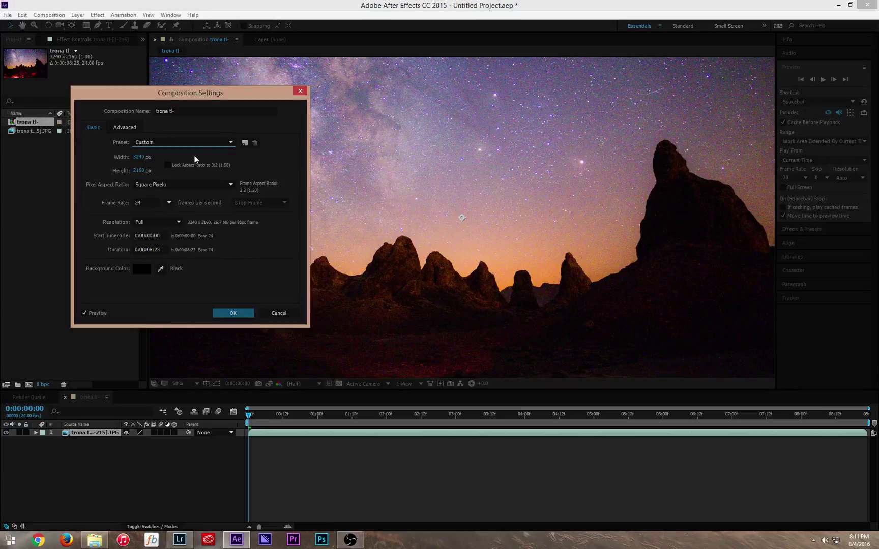
{"action": "left_click", "coordinate": [188, 144]}
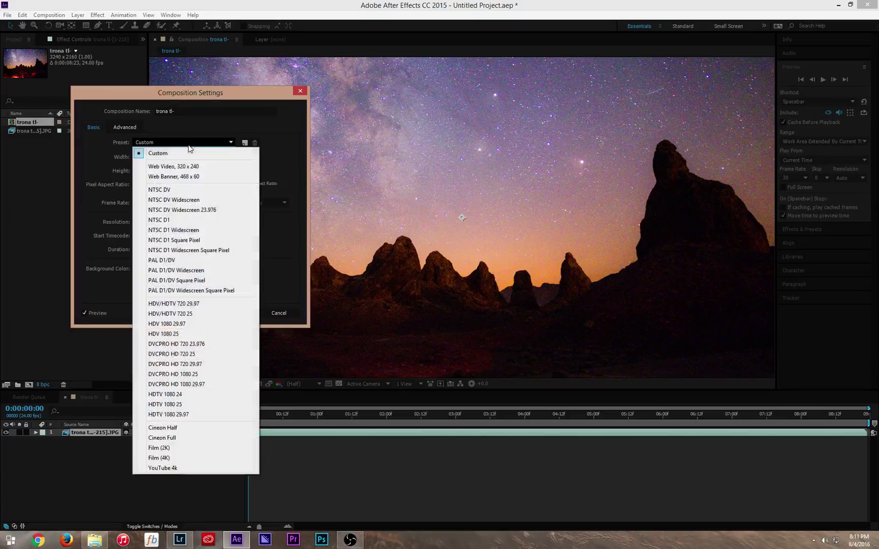
{"action": "left_click", "coordinate": [184, 395]}
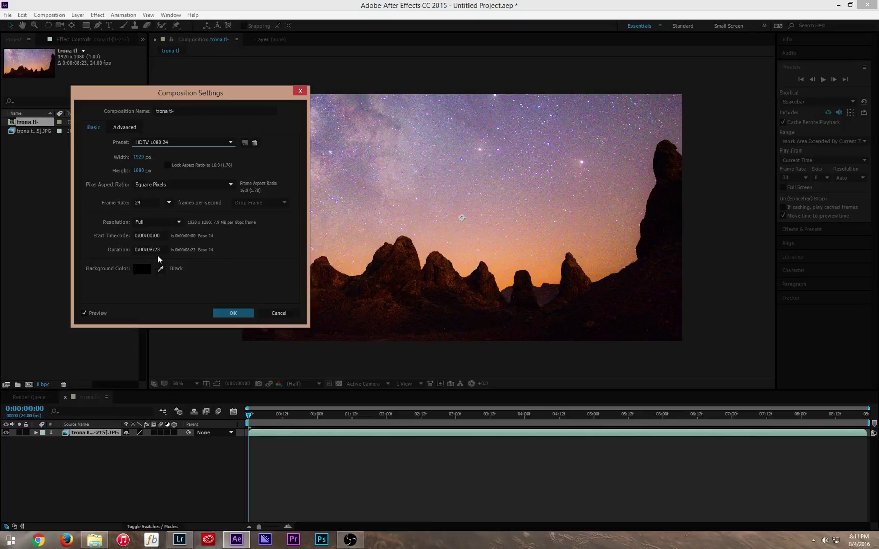
{"action": "left_click", "coordinate": [239, 314]}
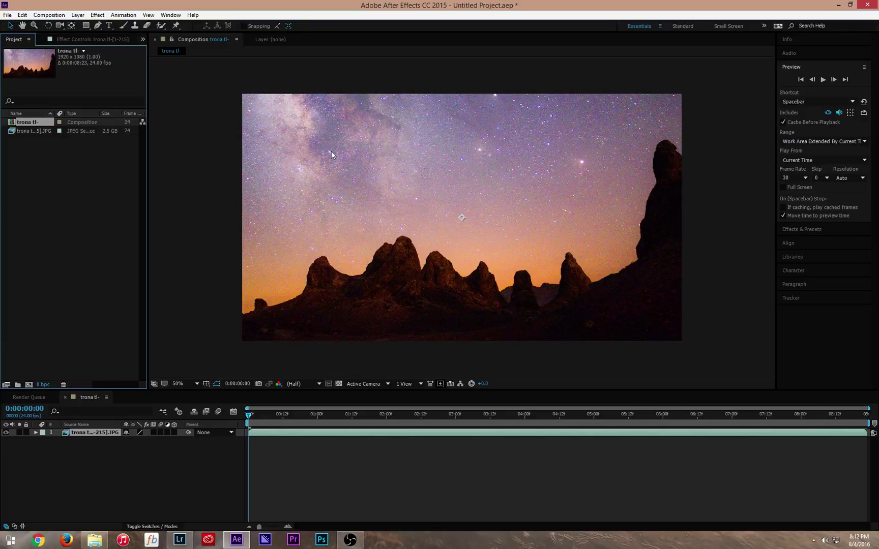
Step: Apply Transform > Fit to Comp to the trona tl layer and check its bounds
{"action": "right_click", "coordinate": [101, 432]}
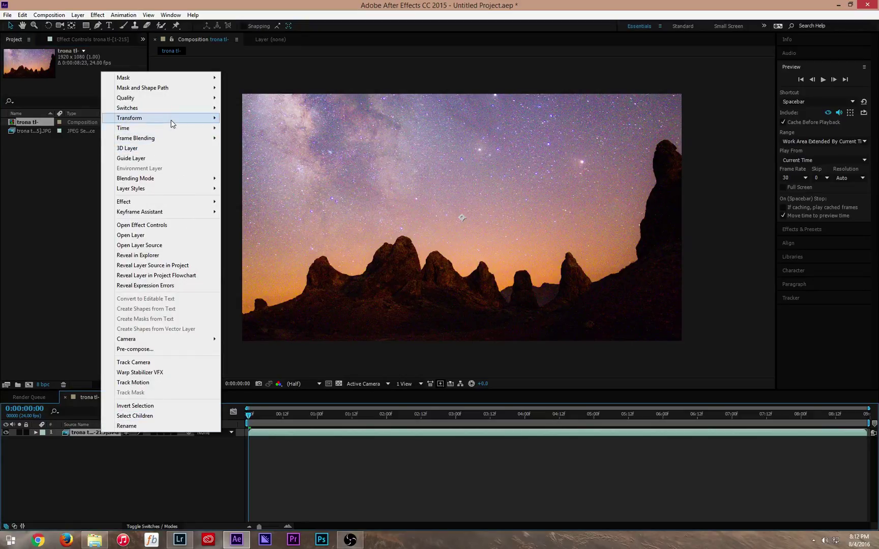
{"action": "mouse_move", "coordinate": [170, 123]}
{"action": "left_click", "coordinate": [273, 238]}
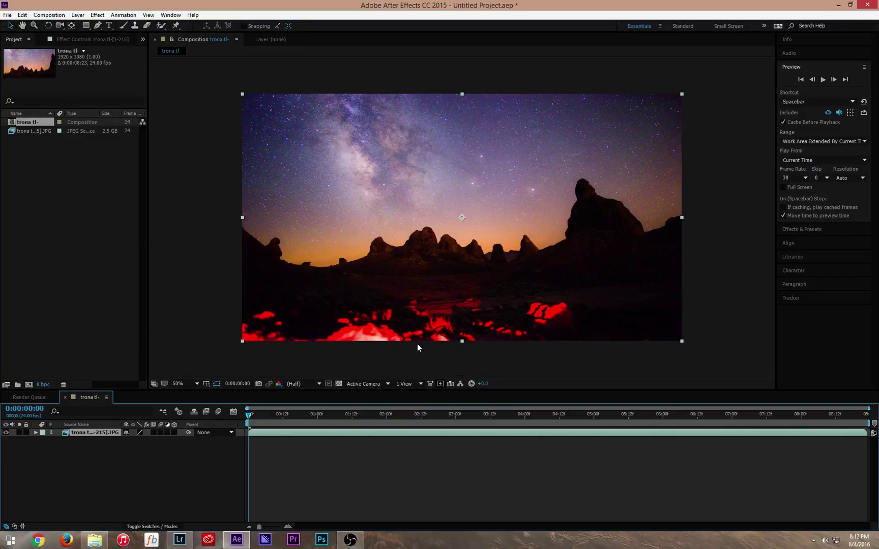
{"action": "mouse_move", "coordinate": [461, 342]}
{"action": "left_mouse_down"}
{"action": "mouse_move", "coordinate": [462, 364]}
{"action": "mouse_move", "coordinate": [466, 323]}
{"action": "mouse_move", "coordinate": [464, 341]}
{"action": "left_mouse_up"}
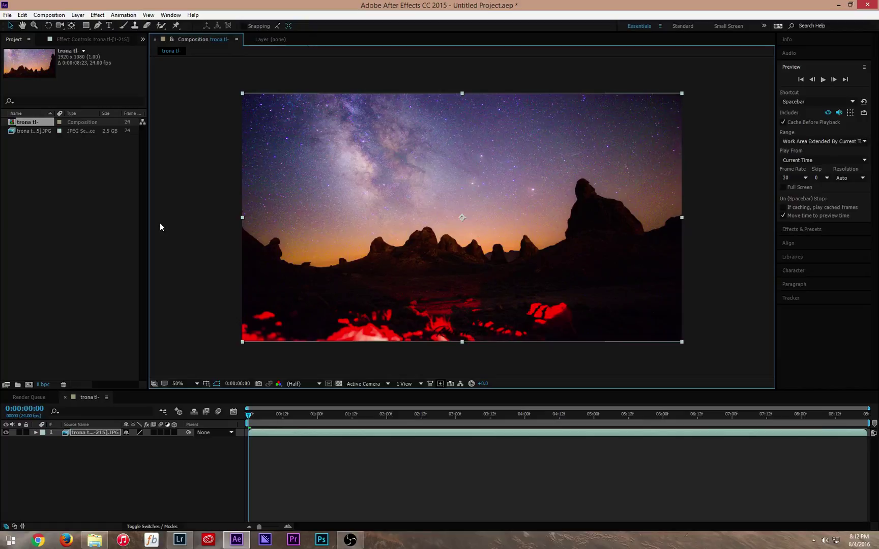
Step: Preview the trona tl- composition with Play in the Preview panel
{"action": "left_click", "coordinate": [822, 79]}
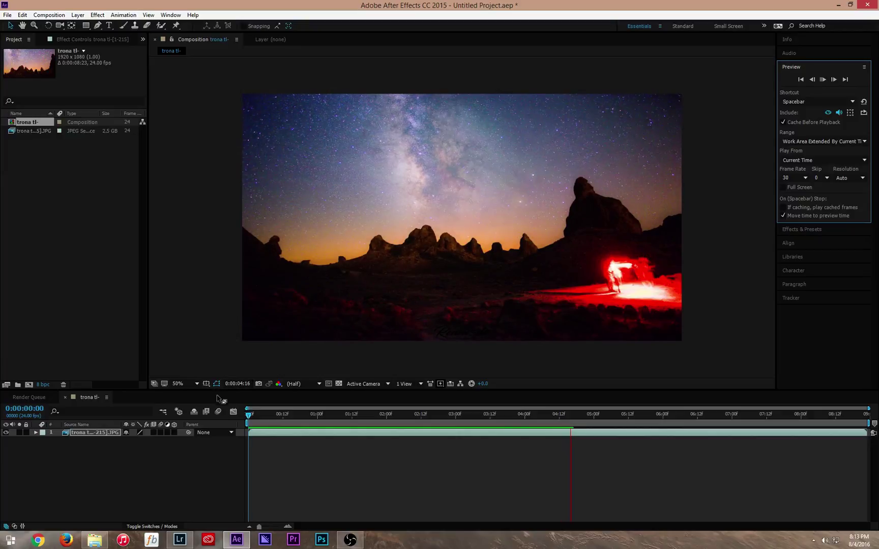
{"action": "right_click", "coordinate": [109, 432]}
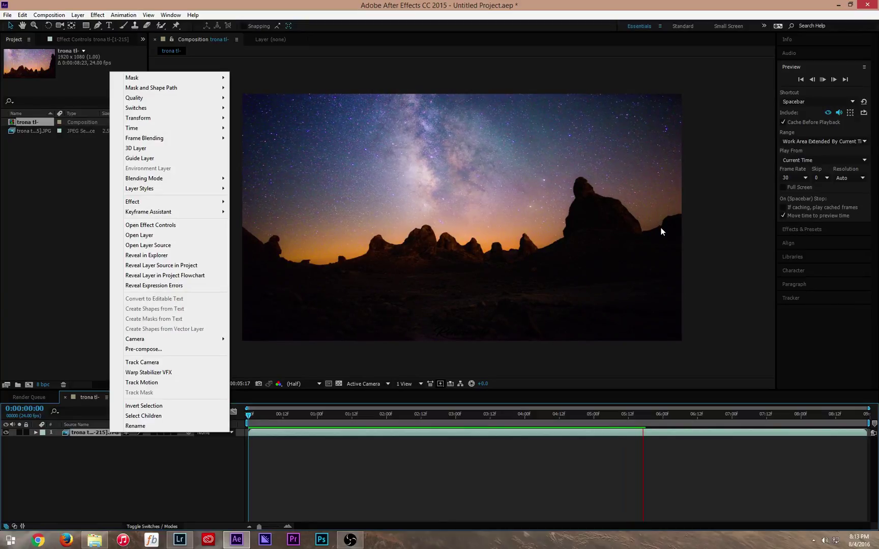
{"action": "left_click", "coordinate": [723, 242]}
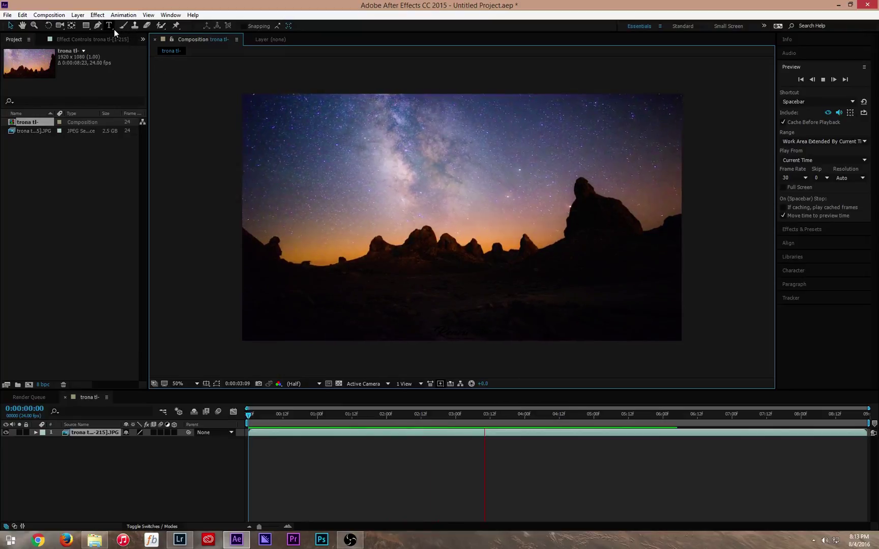
Step: Add the trona tl- composition to the Adobe Media Encoder queue and reposition its window
{"action": "left_click", "coordinate": [49, 15]}
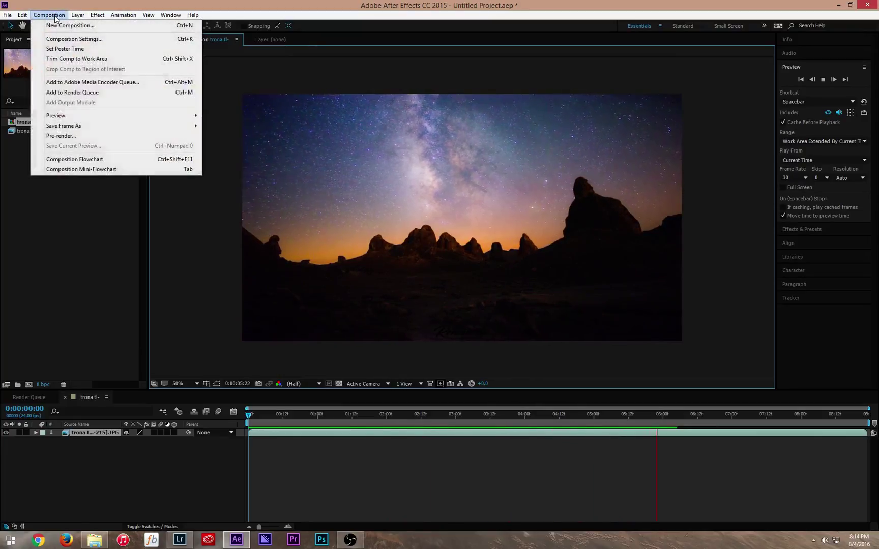
{"action": "left_click", "coordinate": [91, 84]}
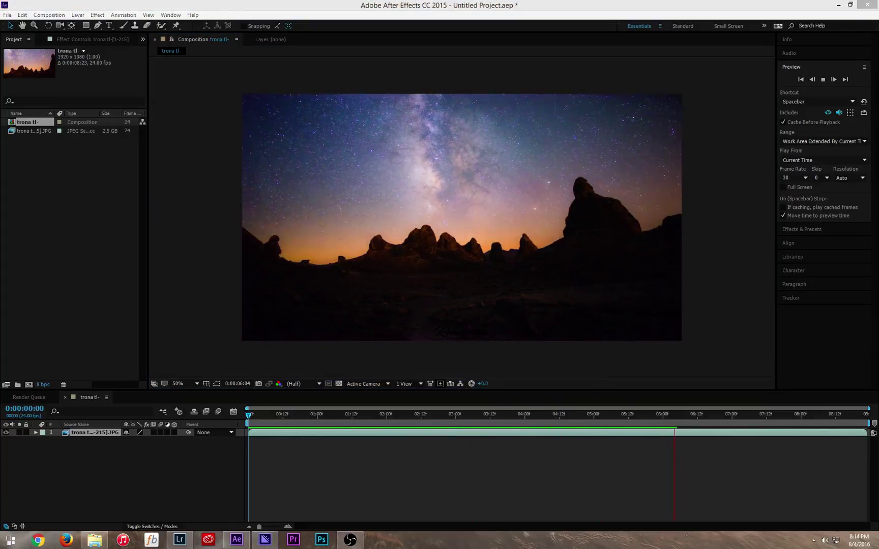
{"action": "left_click_drag", "start_coordinate": [534, 63], "coordinate": [504, 63]}
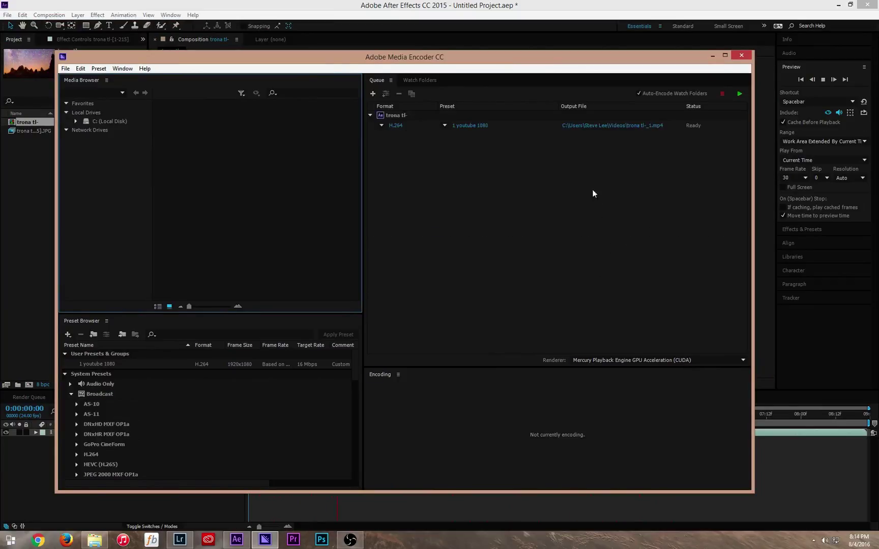
Step: Switch the queued trona tl- item's preset to YouTube 1080p HD
{"action": "left_click", "coordinate": [444, 125]}
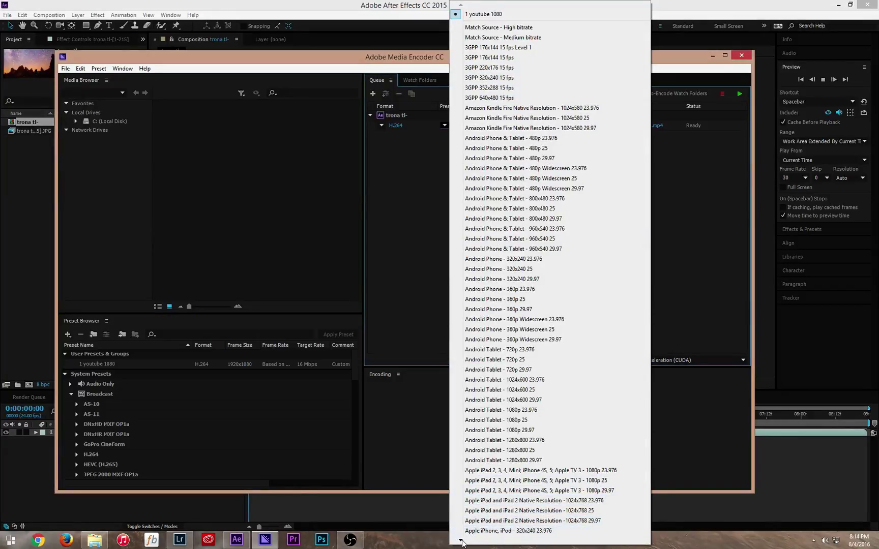
{"action": "mouse_move", "coordinate": [460, 542]}
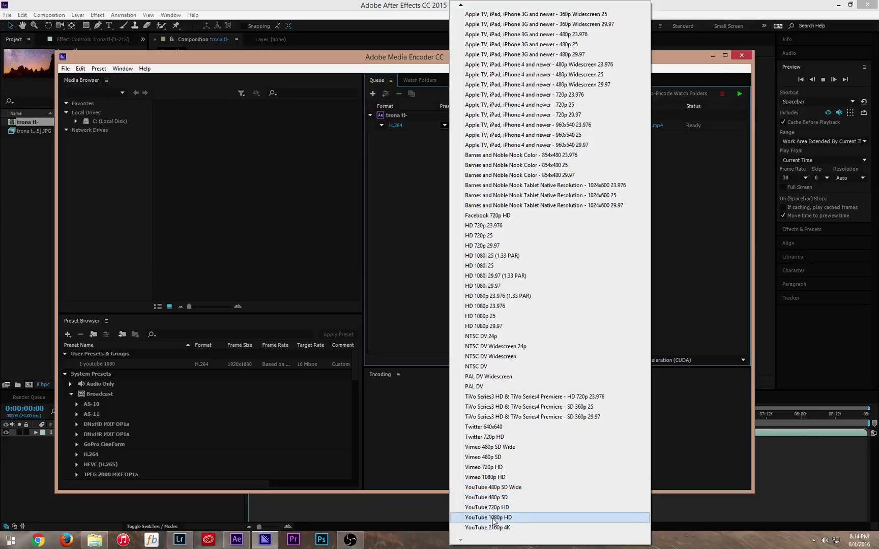
{"action": "left_click", "coordinate": [488, 517]}
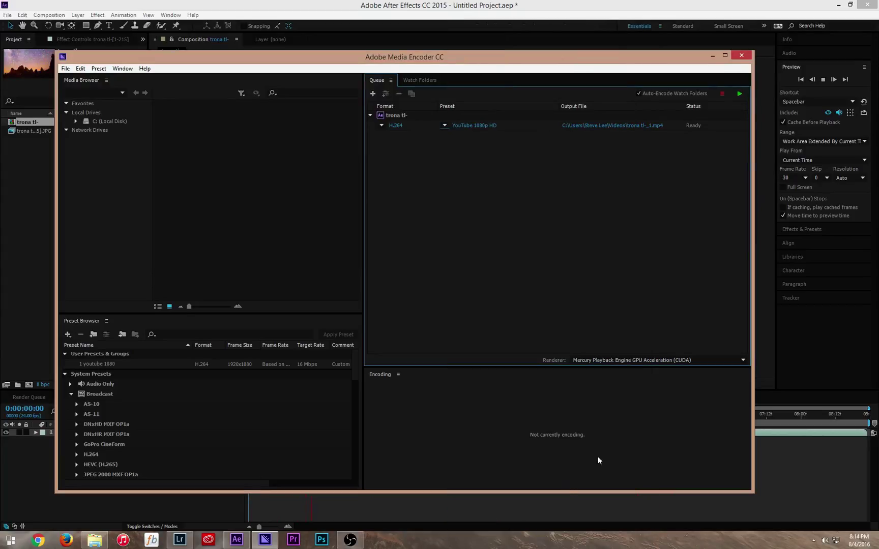
Step: In Export Settings, enable Use Maximum Render Quality, check Bitrate Encoding, and confirm
{"action": "left_click", "coordinate": [476, 125]}
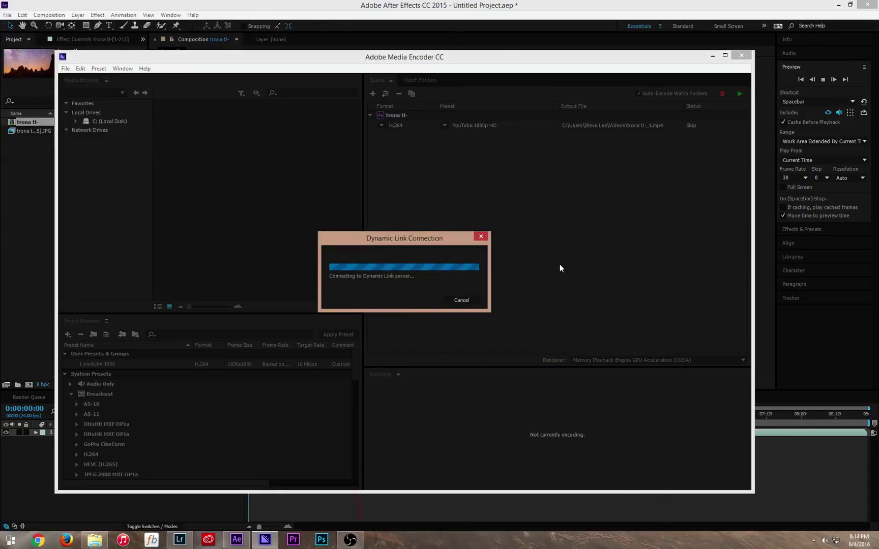
{"action": "left_click", "coordinate": [818, 81]}
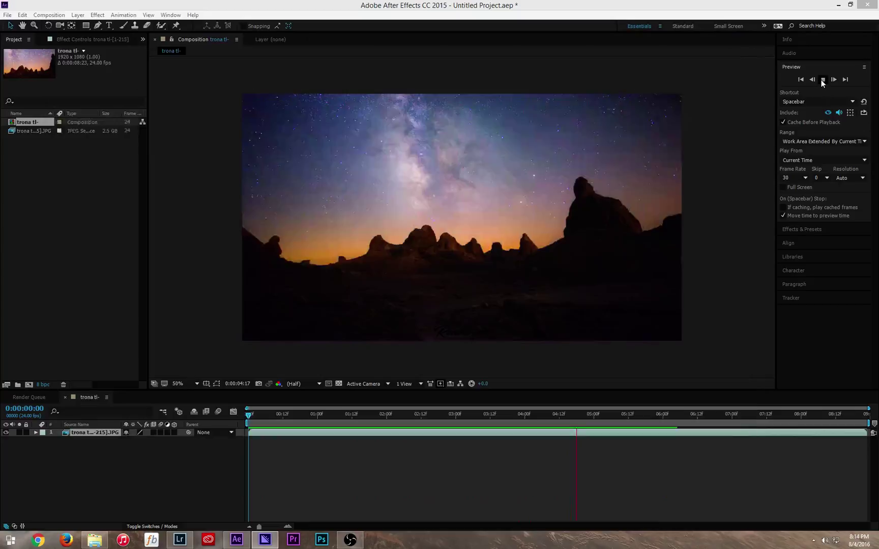
{"action": "left_click", "coordinate": [840, 5]}
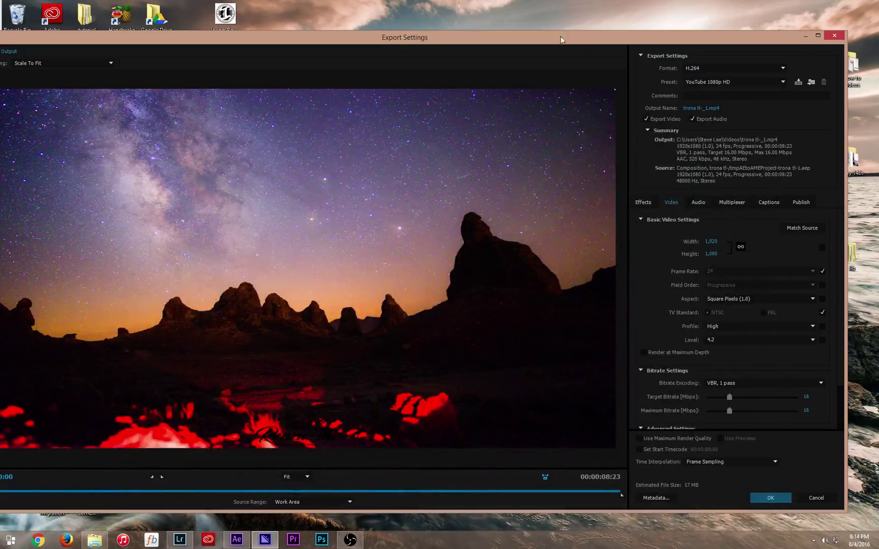
{"action": "left_click_drag", "start_coordinate": [525, 37], "coordinate": [567, 25]}
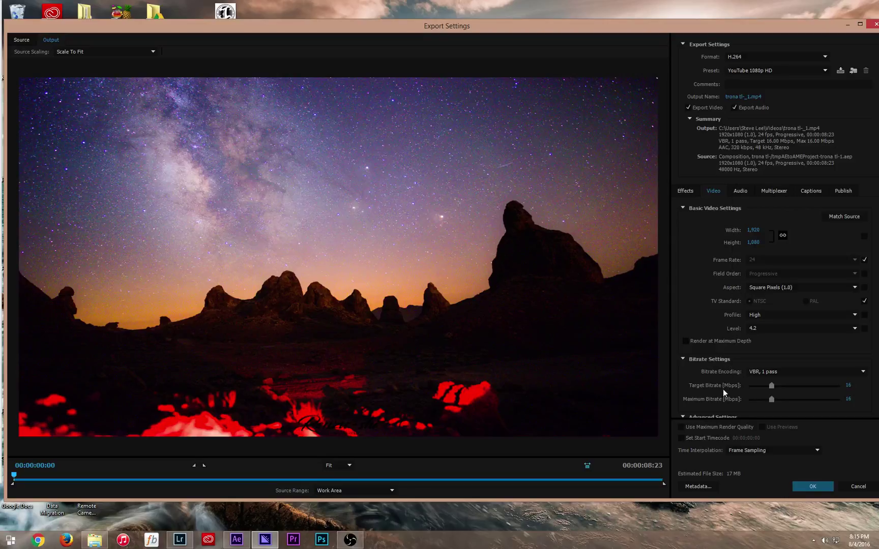
{"action": "left_click", "coordinate": [681, 427]}
{"action": "left_click", "coordinate": [788, 372]}
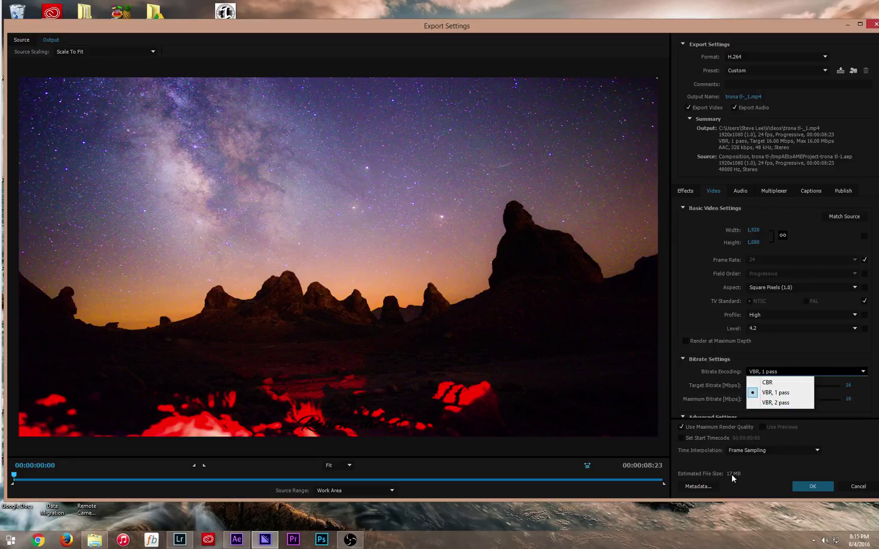
{"action": "left_click", "coordinate": [815, 486]}
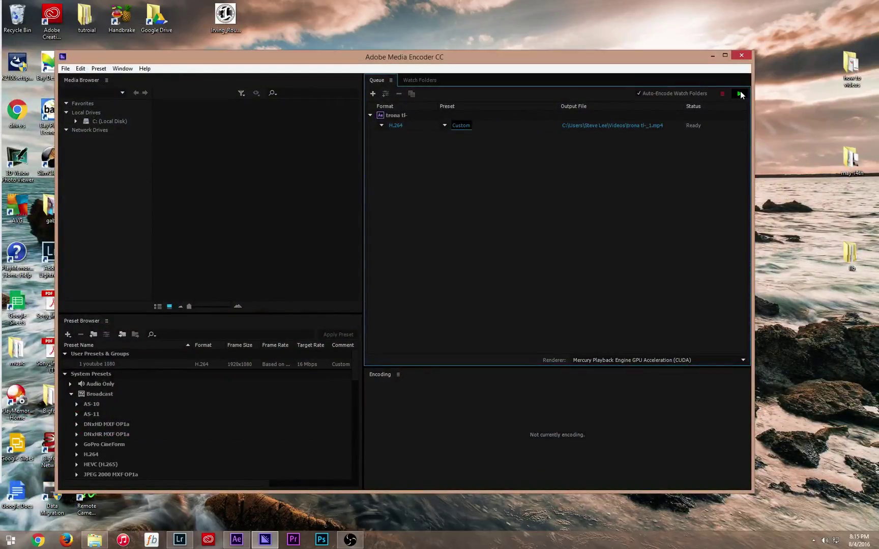
Step: Start encoding trona tl- to trona tl-_1.mp4, stop the queue once this file finishes, and show the Videos folder
{"action": "left_click", "coordinate": [740, 94]}
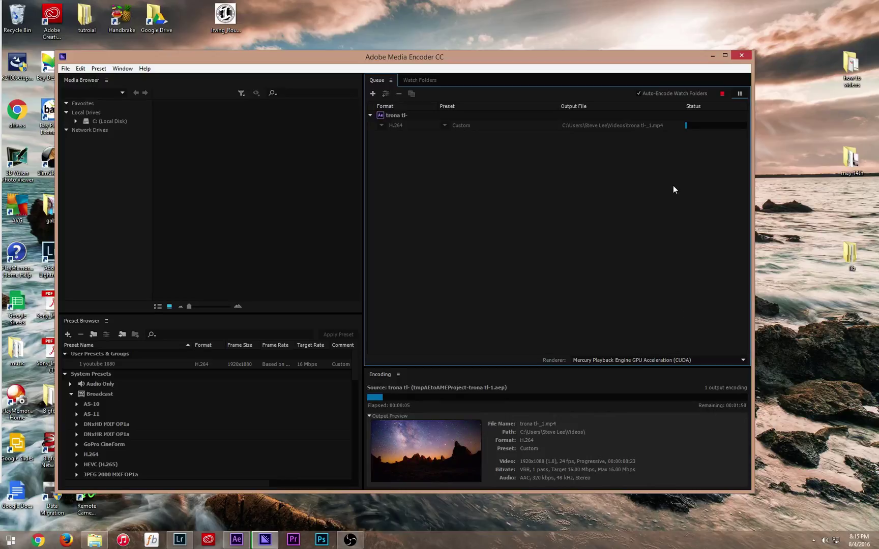
{"action": "left_click", "coordinate": [723, 93]}
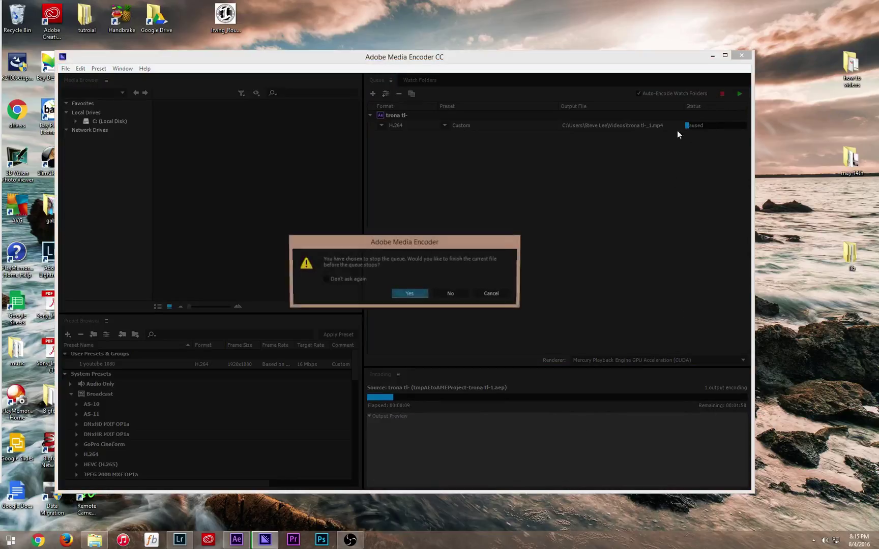
{"action": "left_click", "coordinate": [408, 294]}
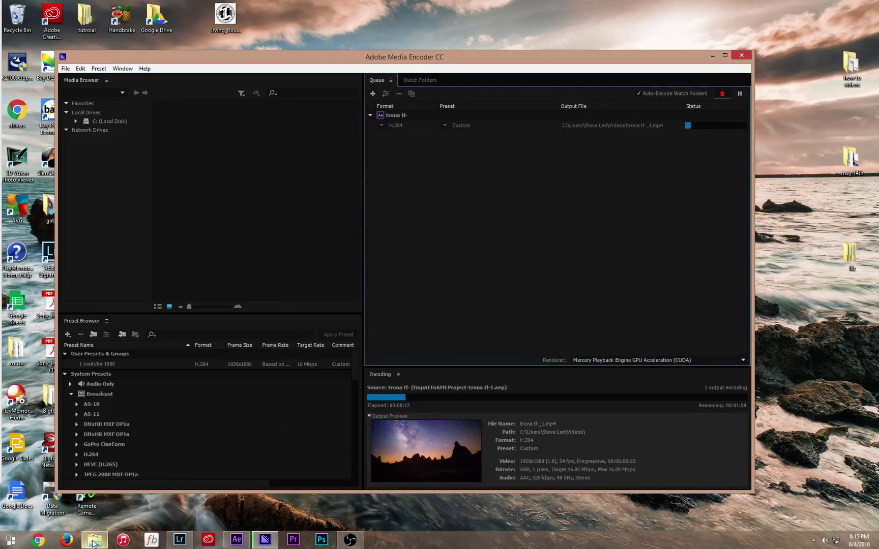
{"action": "left_click", "coordinate": [94, 538]}
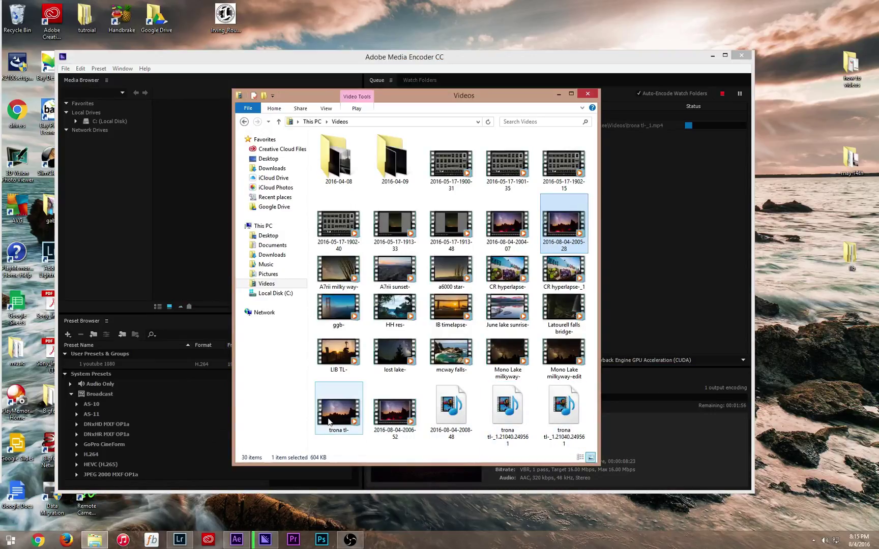
Step: Play the exported trona tl- Milky Way video in a maximized media player
{"action": "double_click", "coordinate": [327, 421]}
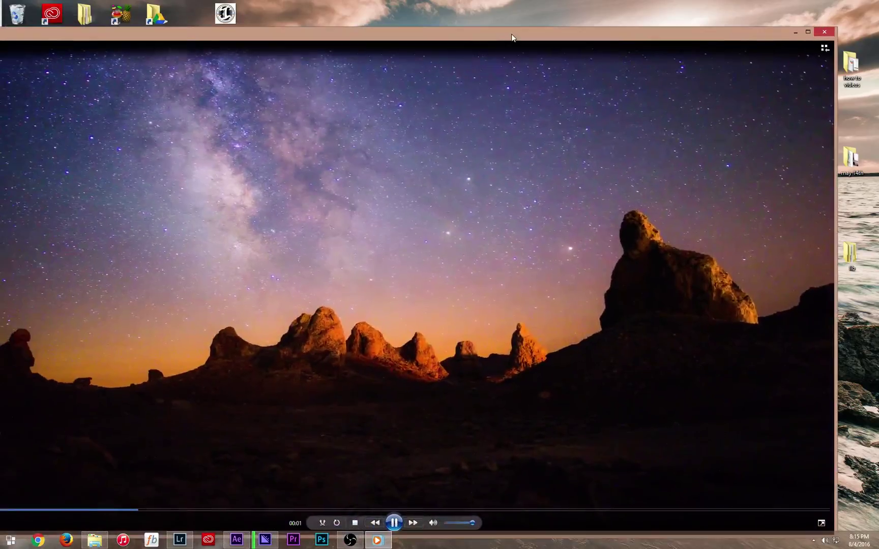
{"action": "double_click", "coordinate": [511, 34]}
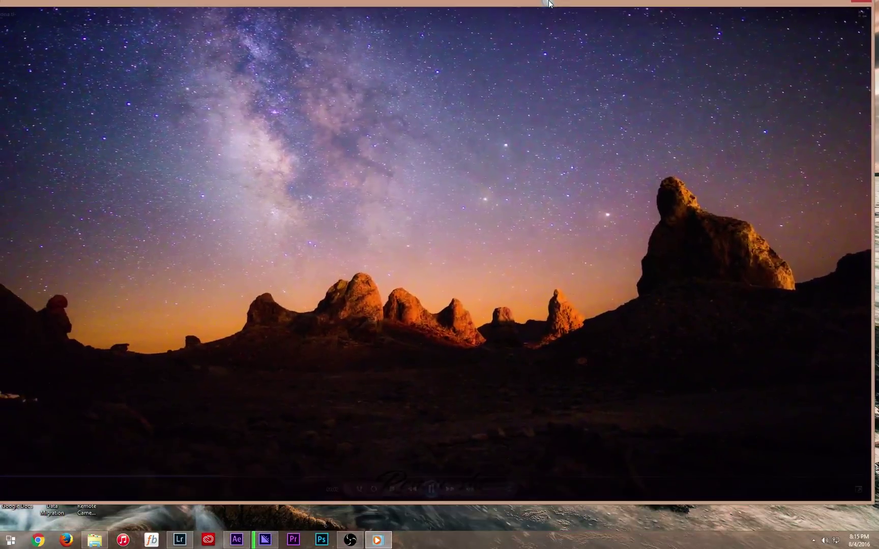